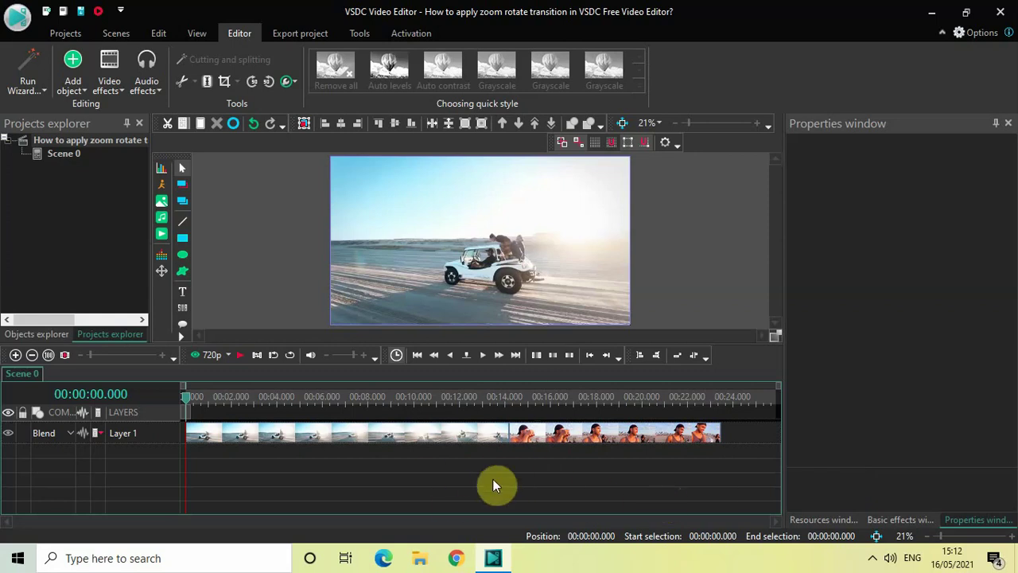
# Step: Preview both clips and move the beach clip onto its own Layer 2
pyautogui.click(365, 402)
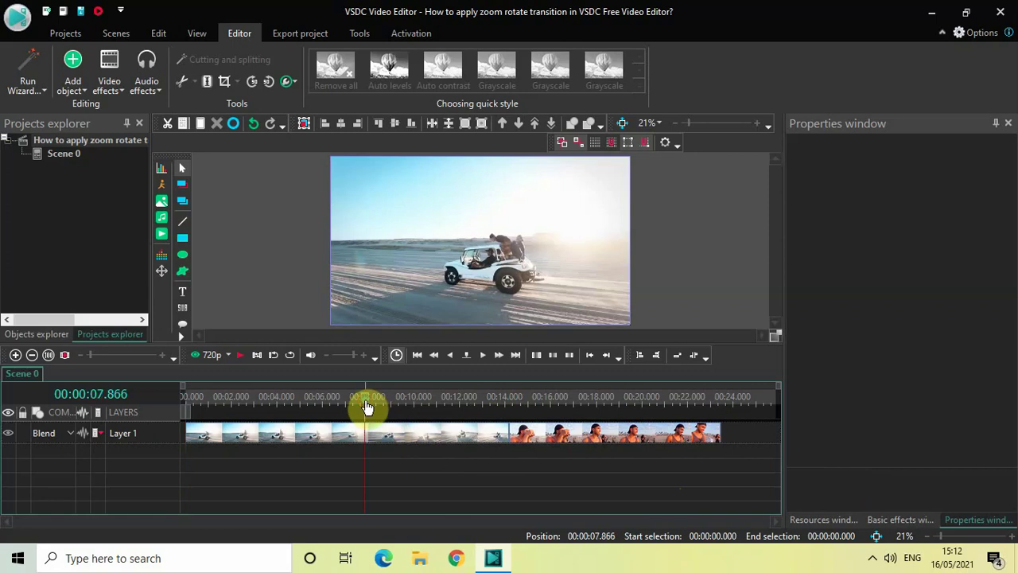
pyautogui.click(602, 402)
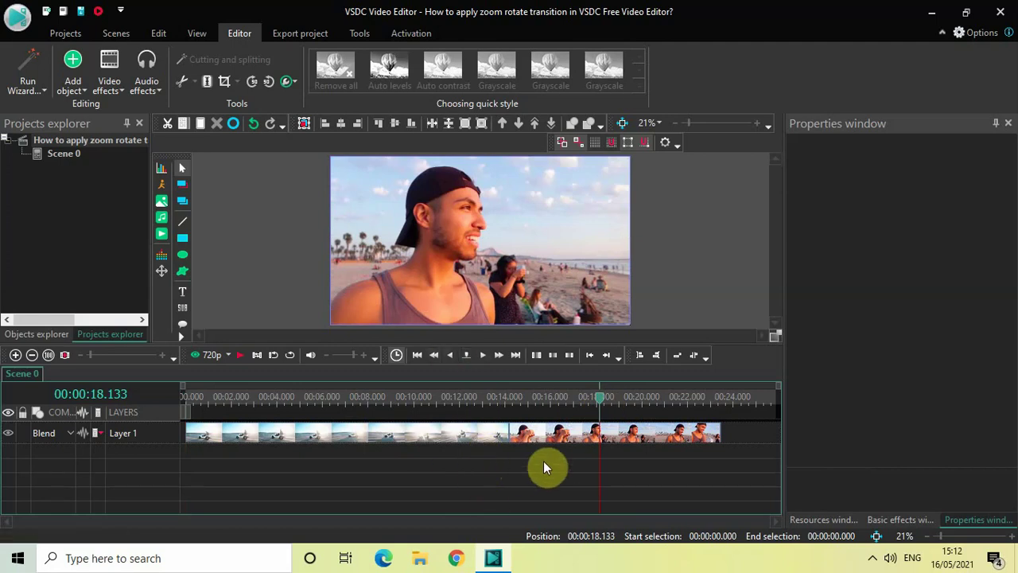
pyautogui.click(562, 445)
pyautogui.moveTo(562, 445); pyautogui.dragTo(564, 468)
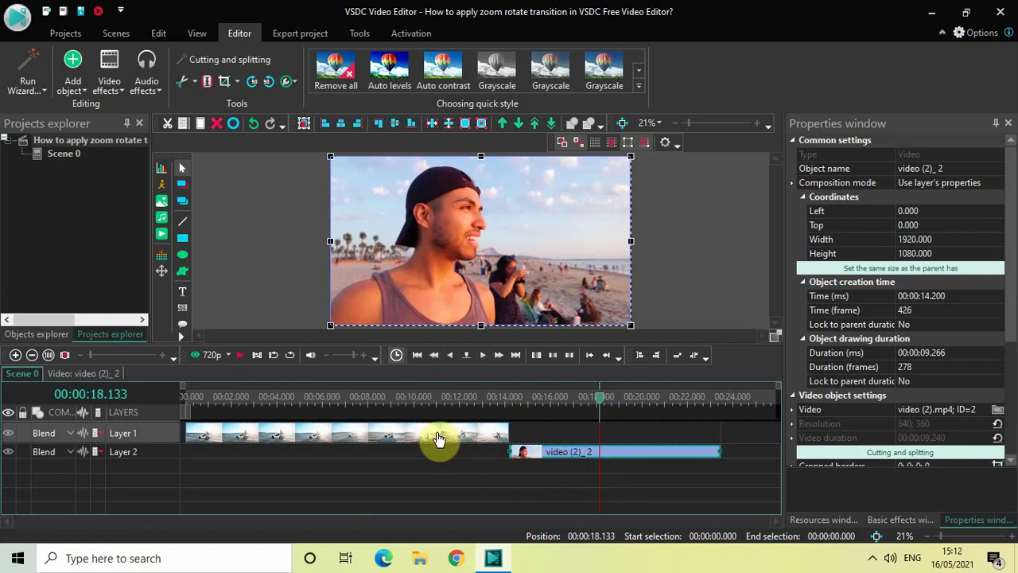
# Step: Set the beach clip's start time to 00:00:13.200 so it overlaps the car clip
pyautogui.click(437, 434)
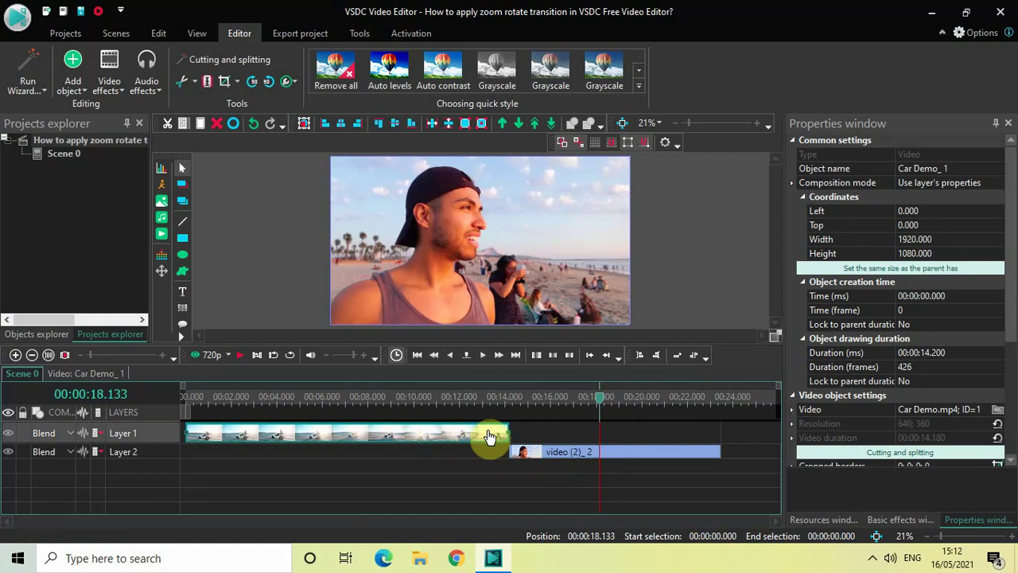
pyautogui.click(565, 452)
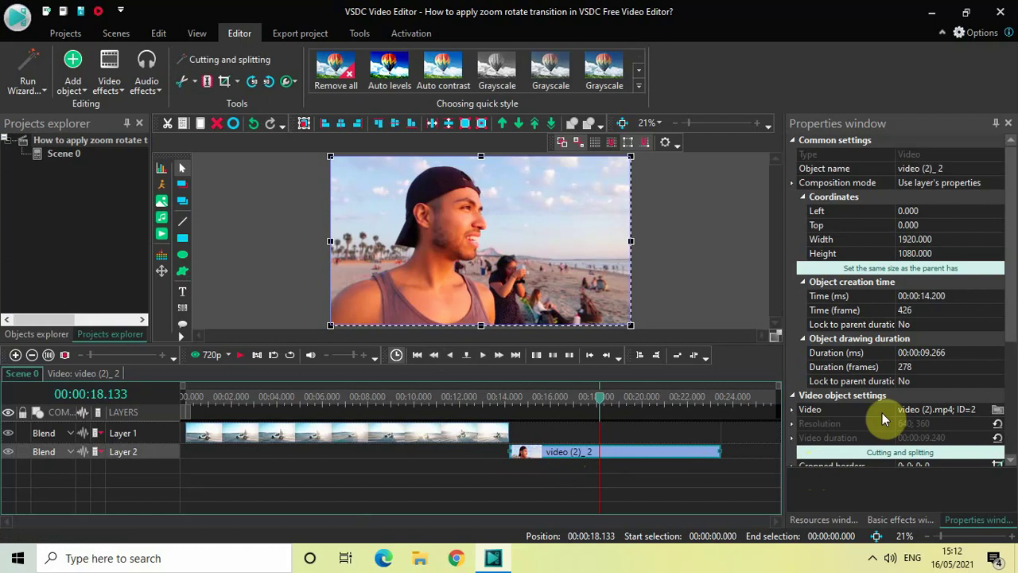
pyautogui.click(929, 299)
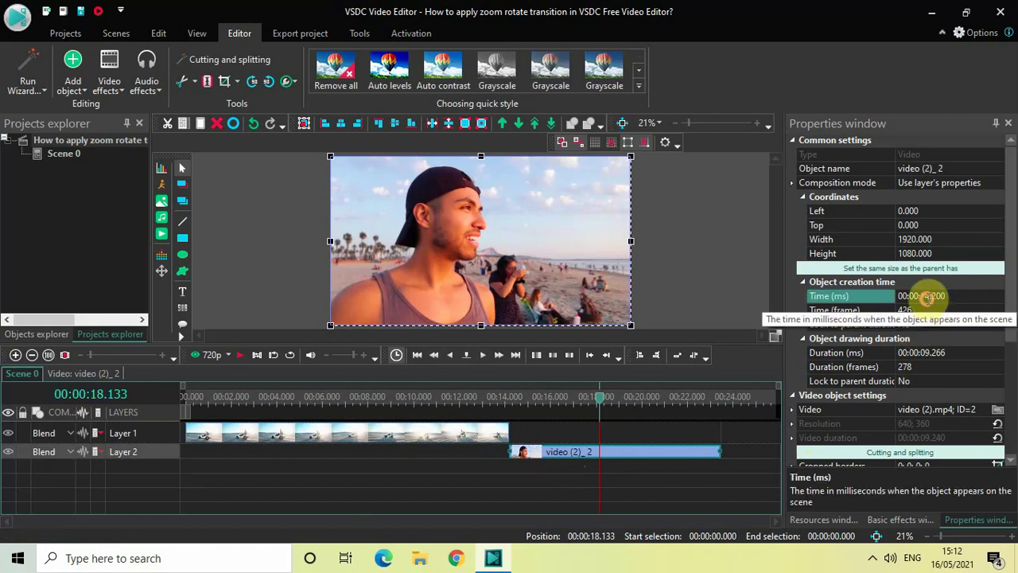
pyautogui.write('3')
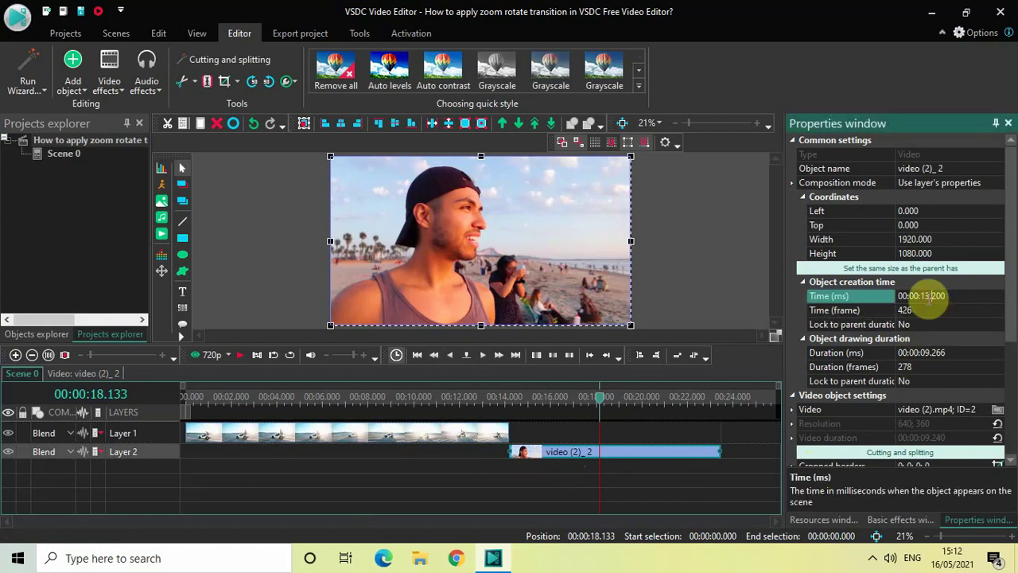
pyautogui.press('Return')
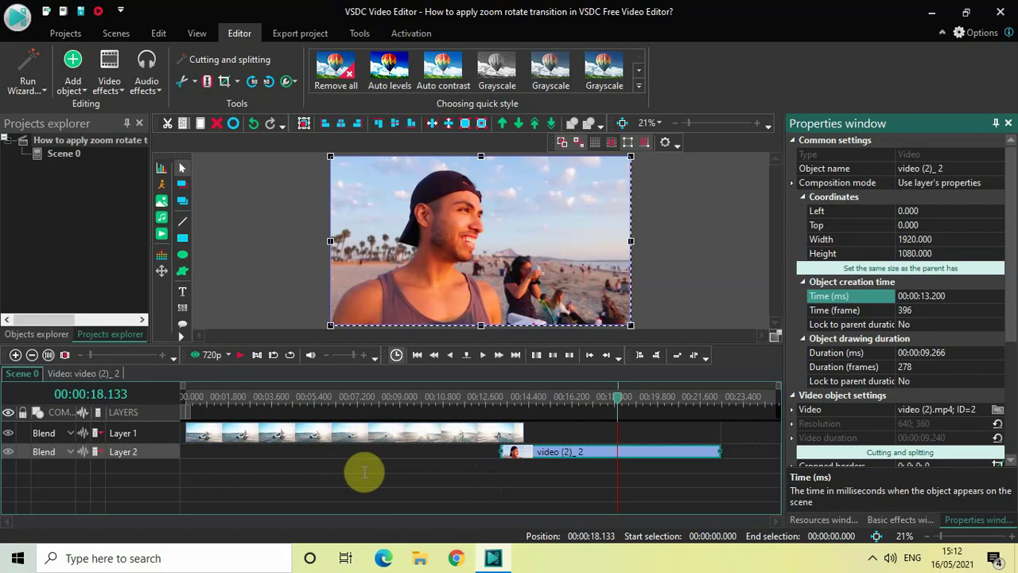
# Step: Inside the car clip, add a Transforms > Rotate effect with default position settings
pyautogui.doubleClick(357, 436)
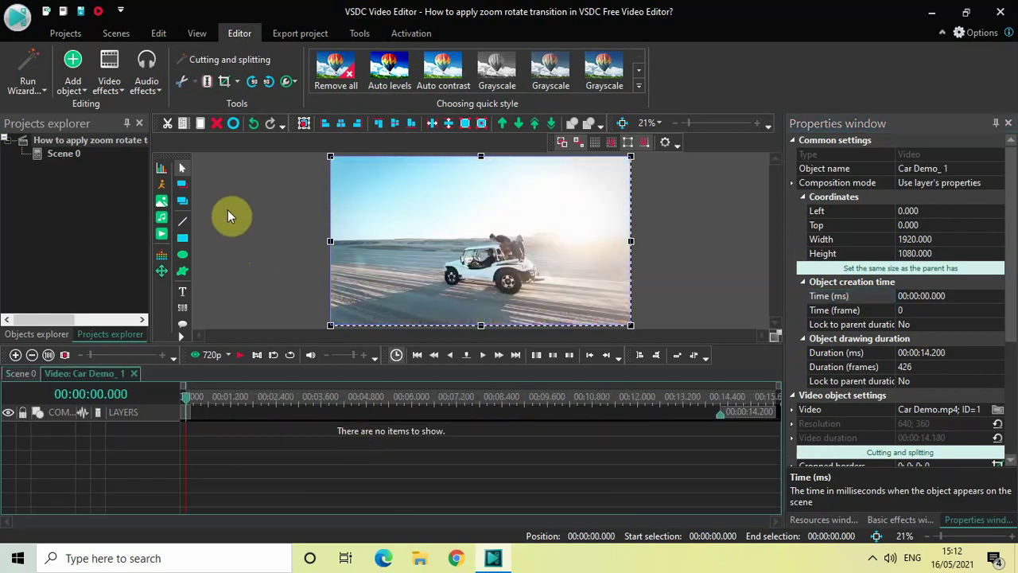
pyautogui.click(109, 87)
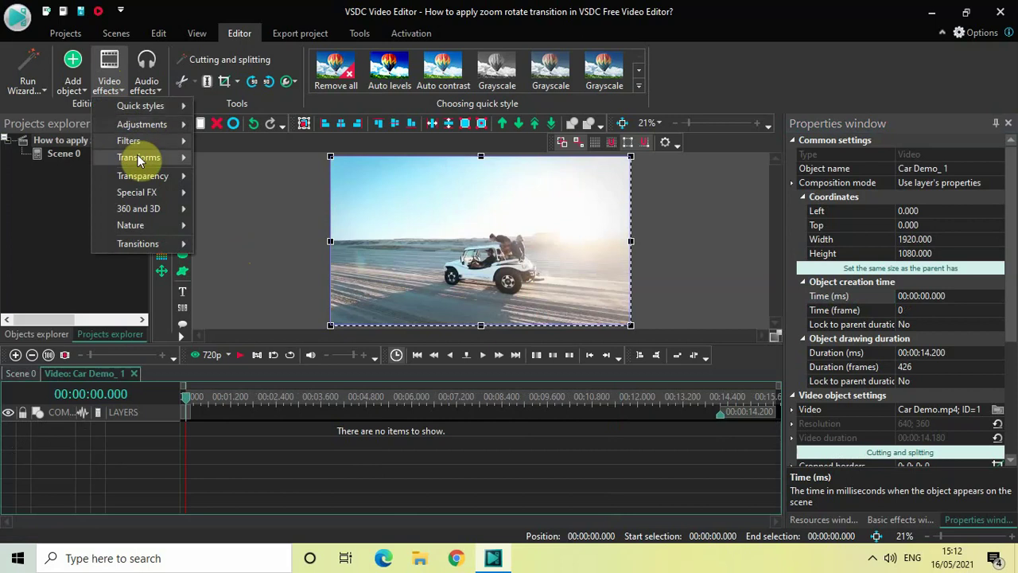
pyautogui.moveTo(139, 157)
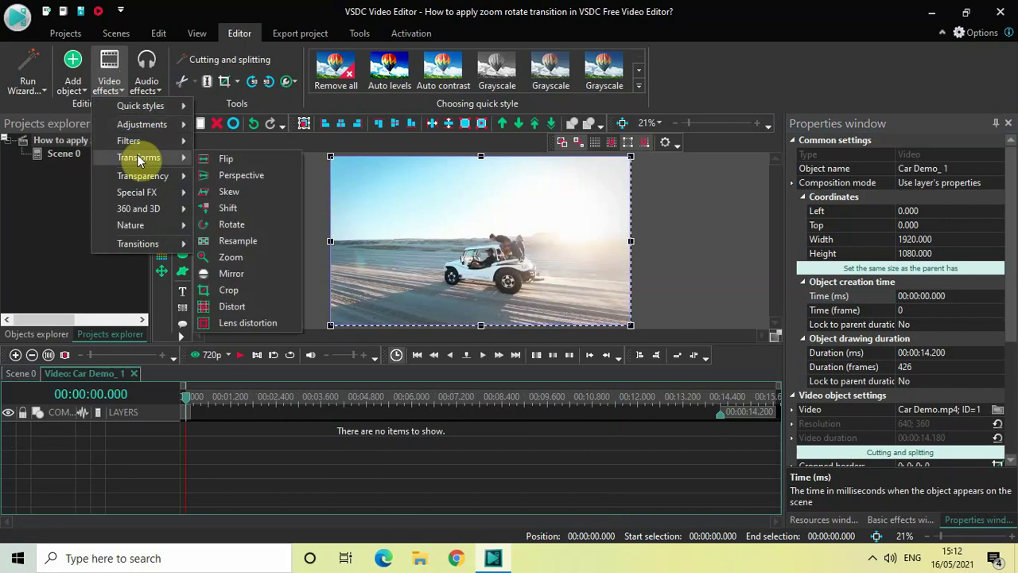
pyautogui.click(238, 225)
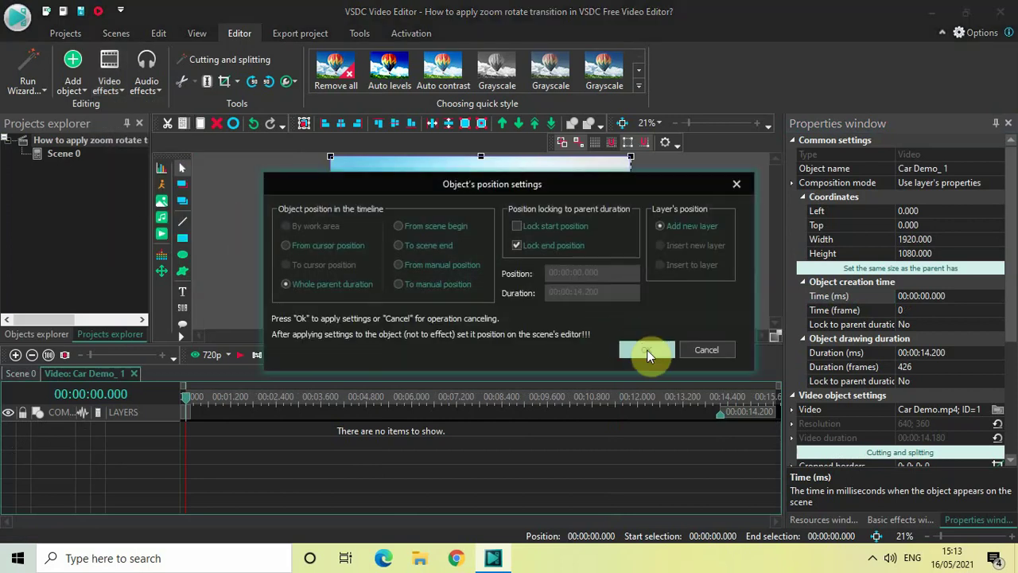
pyautogui.click(648, 353)
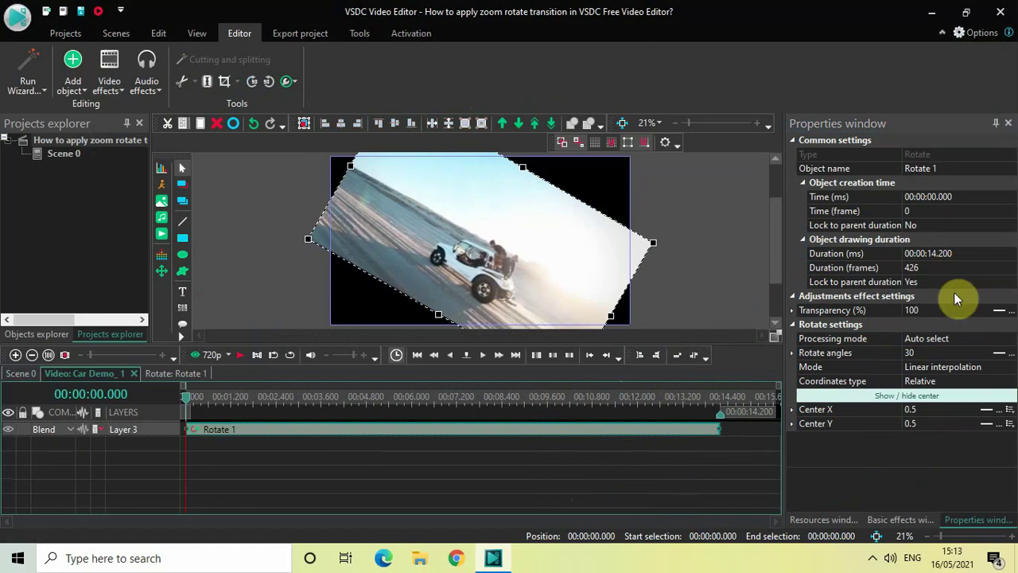
# Step: Shorten the Rotate effect to 00:00:01.000 and move it to the car clip's end
pyautogui.click(978, 254)
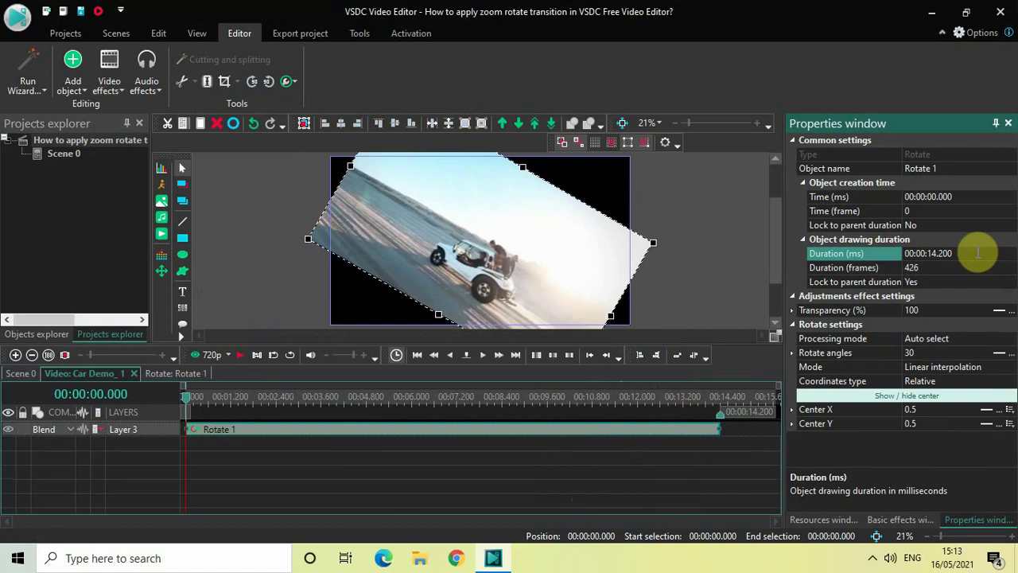
pyautogui.press('BackSpace')
pyautogui.press('BackSpace')
pyautogui.press('BackSpace')
pyautogui.press('BackSpace')
pyautogui.press('BackSpace')
pyautogui.write('01.000')
pyautogui.press('Return')
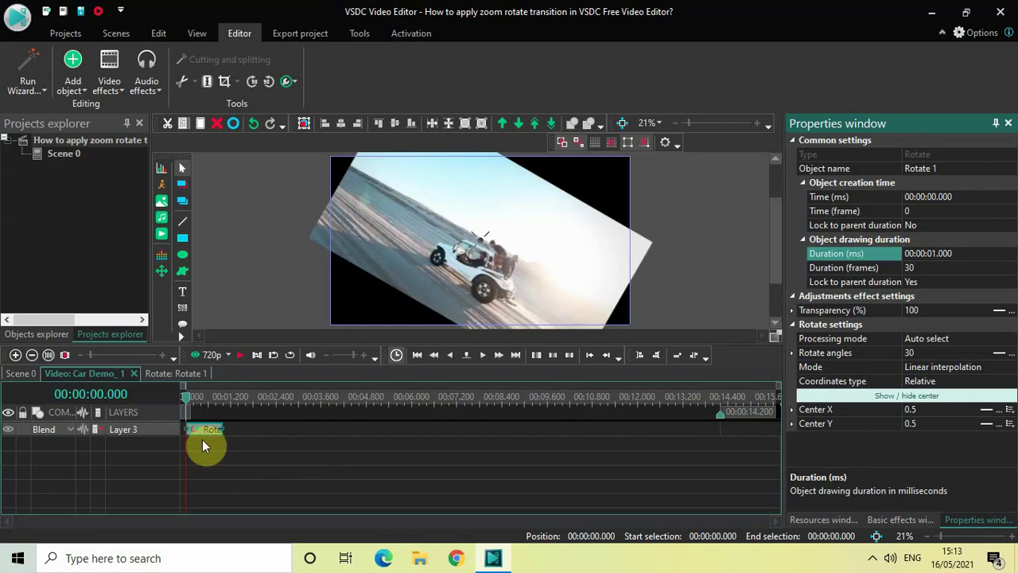
pyautogui.moveTo(196, 431); pyautogui.dragTo(695, 396)
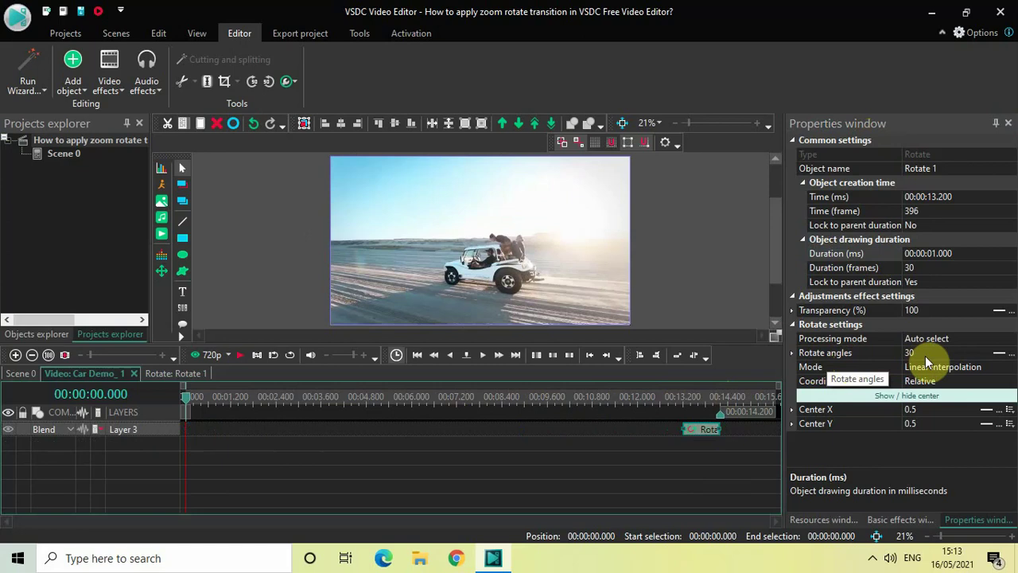
# Step: Set the Rotate effect's angles to 0;360
pyautogui.click(1001, 354)
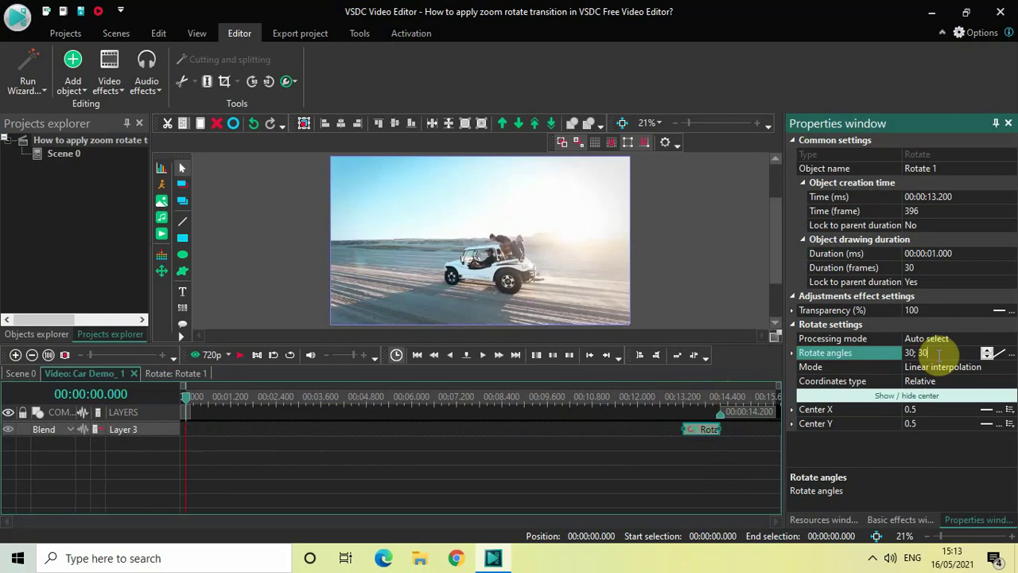
pyautogui.hotkey('ctrl', 'a')
pyautogui.press('BackSpace')
pyautogui.write('0;')
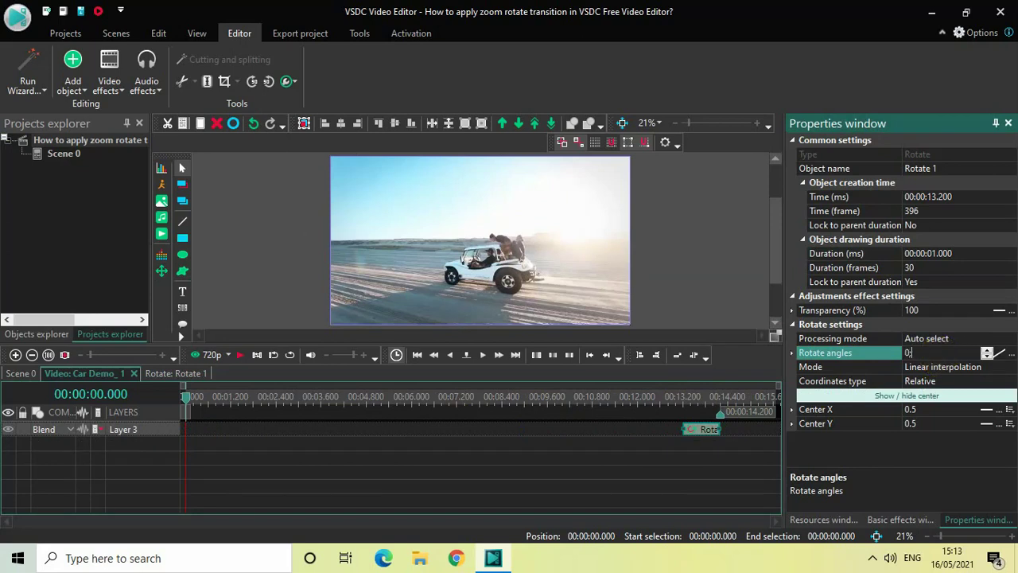
pyautogui.write('360')
pyautogui.press('Return')
# Step: Preview the main scene from about 11.4 s, then reopen the car clip's timeline
pyautogui.click(26, 375)
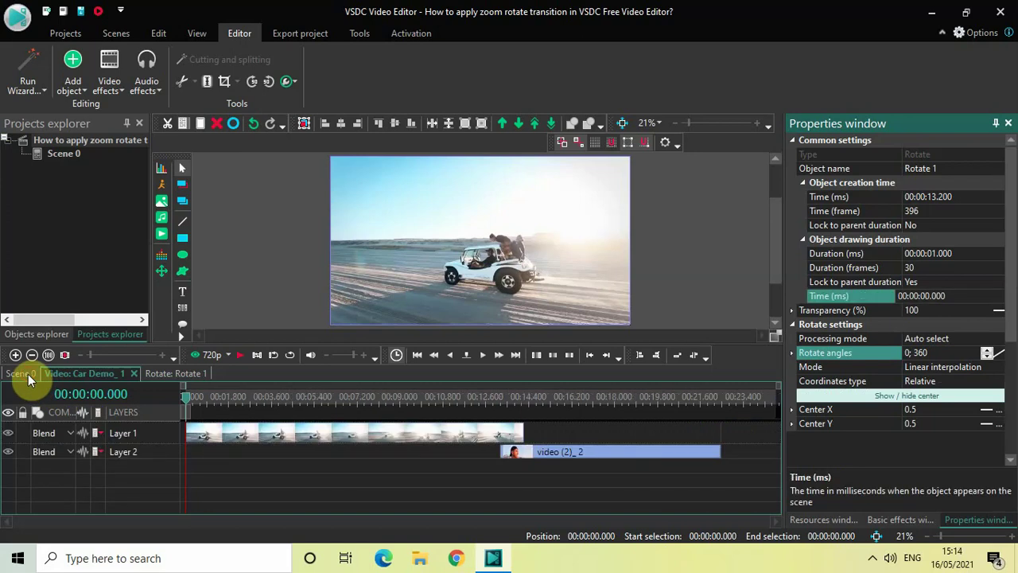
pyautogui.click(458, 403)
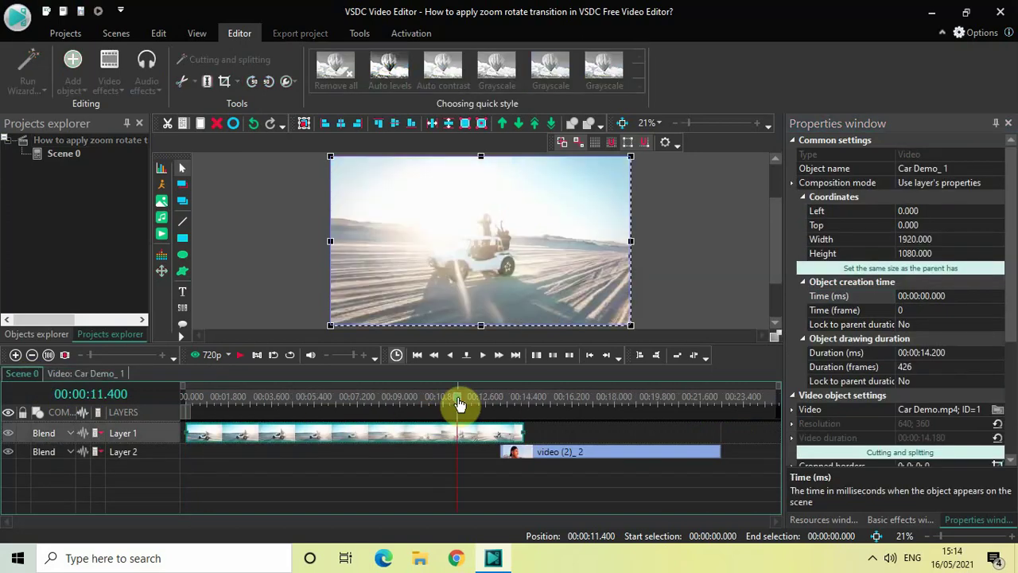
pyautogui.press('space')
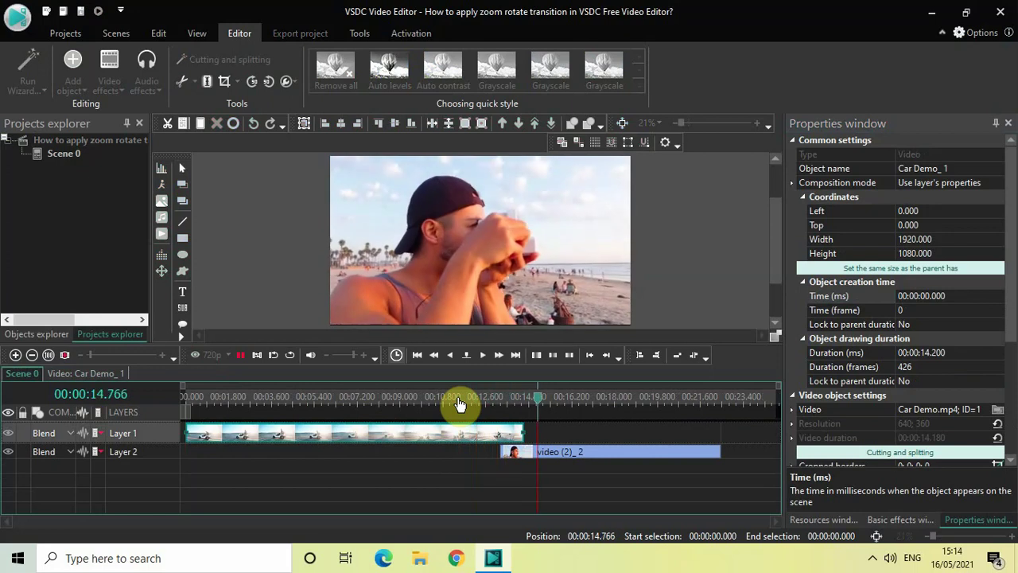
pyautogui.press('space')
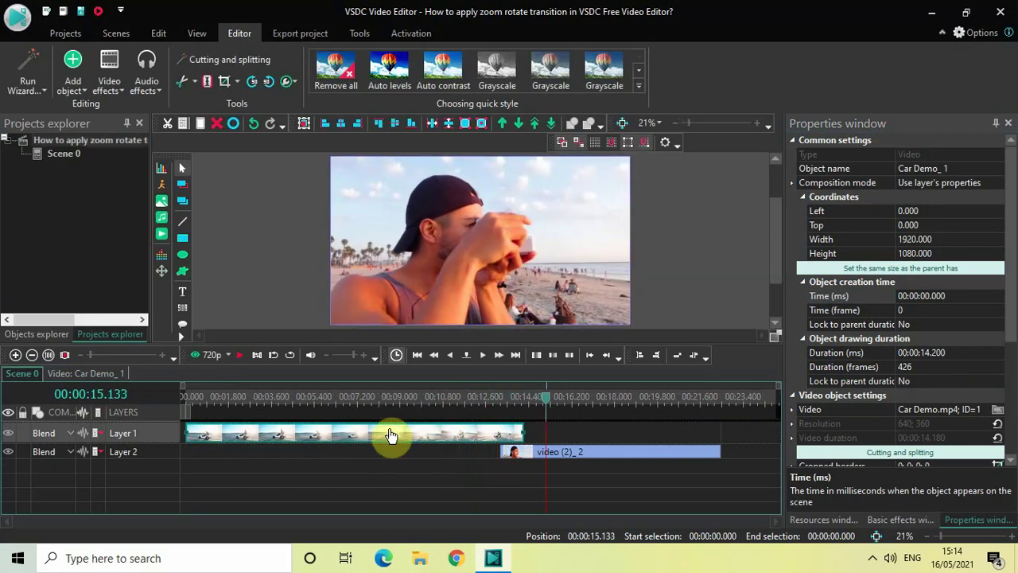
pyautogui.doubleClick(390, 434)
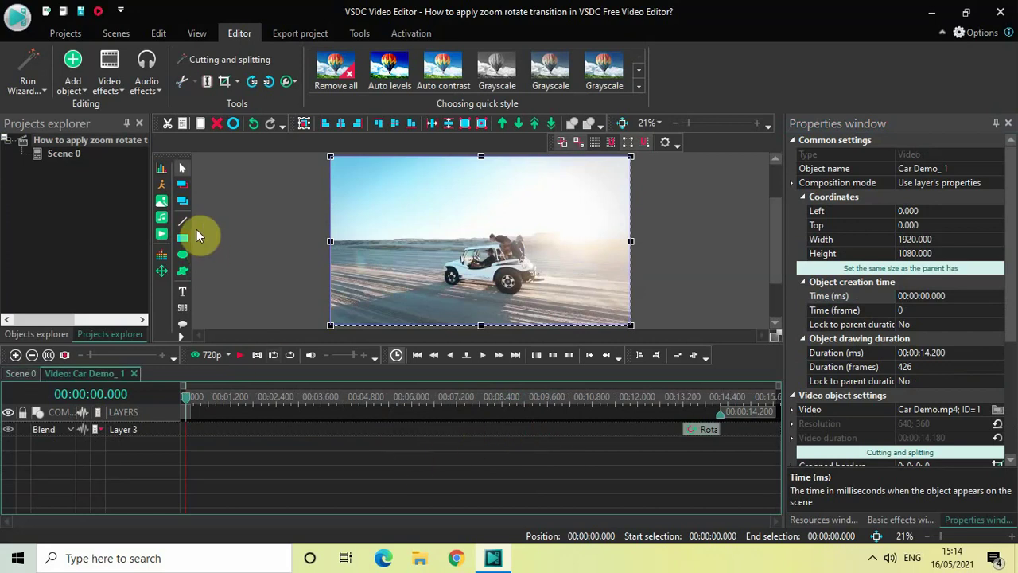
# Step: Add a Transforms > Zoom effect to the car clip and set its duration to 00:00:01.000
pyautogui.click(110, 93)
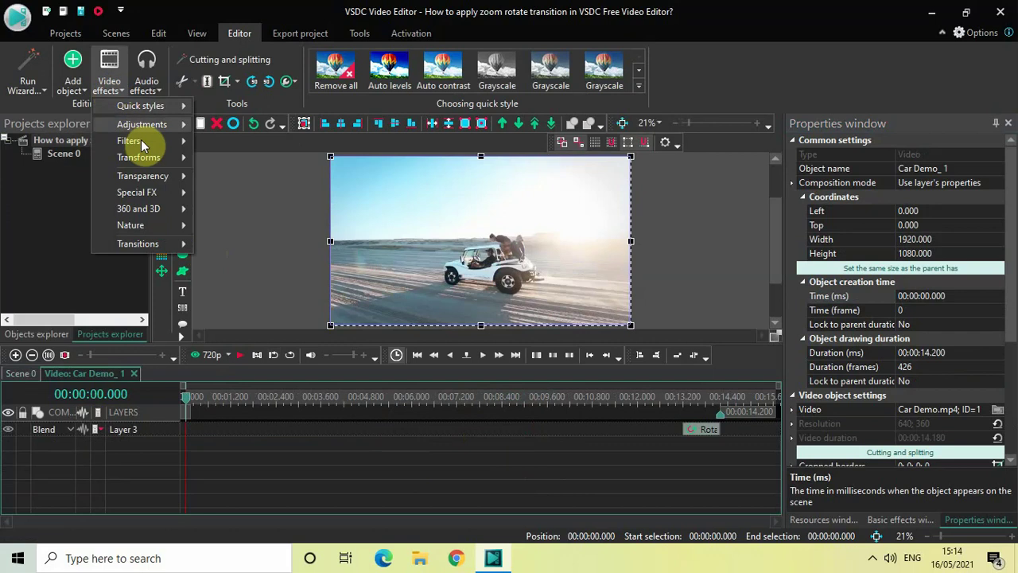
pyautogui.moveTo(164, 162)
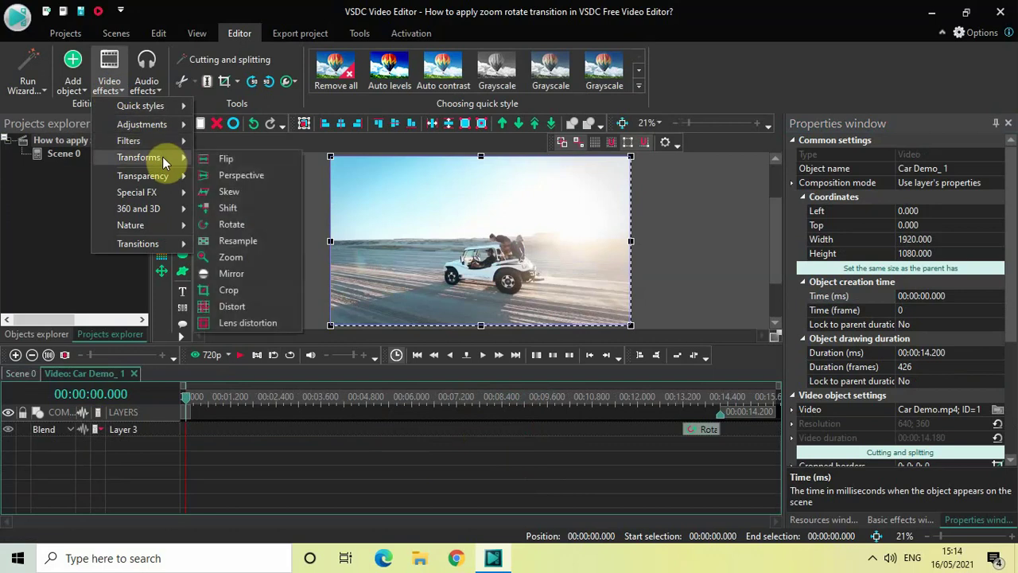
pyautogui.click(253, 259)
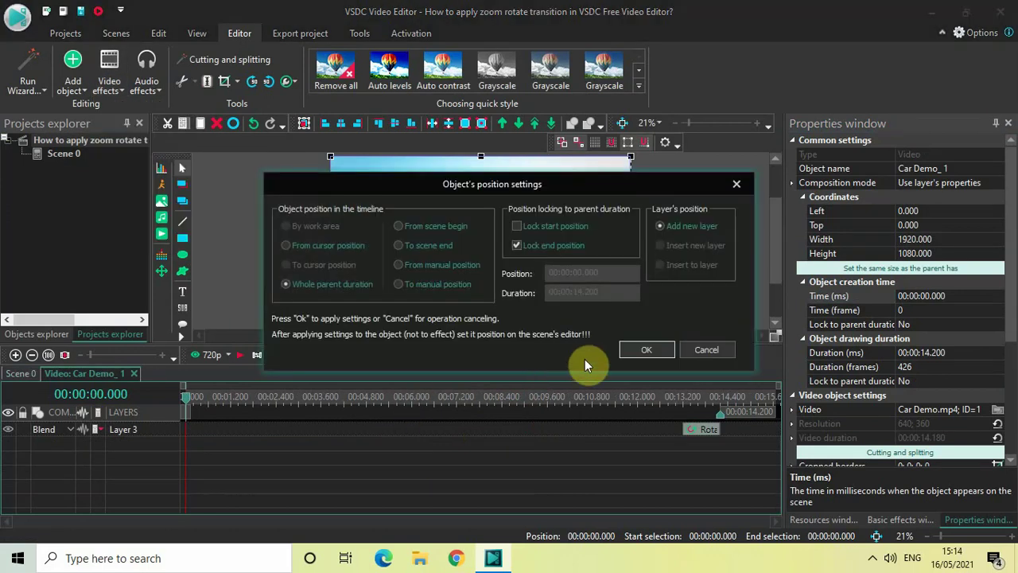
pyautogui.click(643, 349)
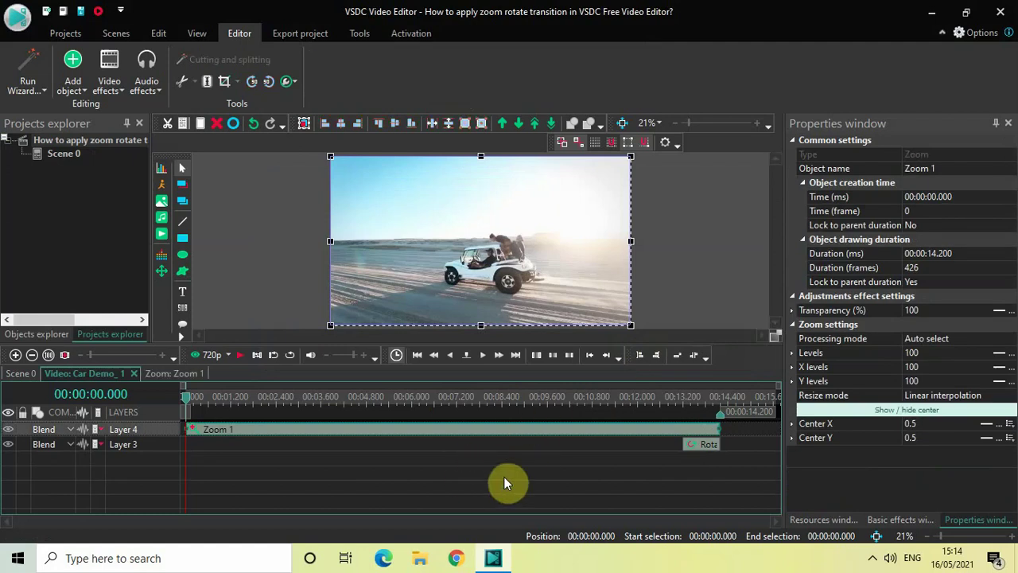
pyautogui.click(963, 252)
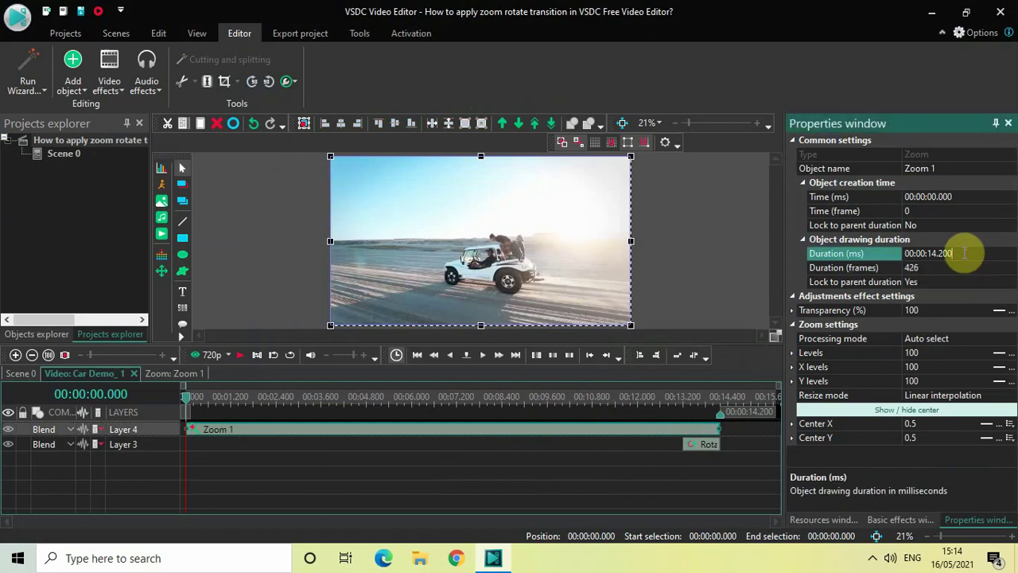
pyautogui.press('BackSpace')
pyautogui.press('BackSpace')
pyautogui.press('BackSpace')
pyautogui.press('BackSpace')
pyautogui.press('BackSpace')
pyautogui.write('01000')
pyautogui.press('Return')
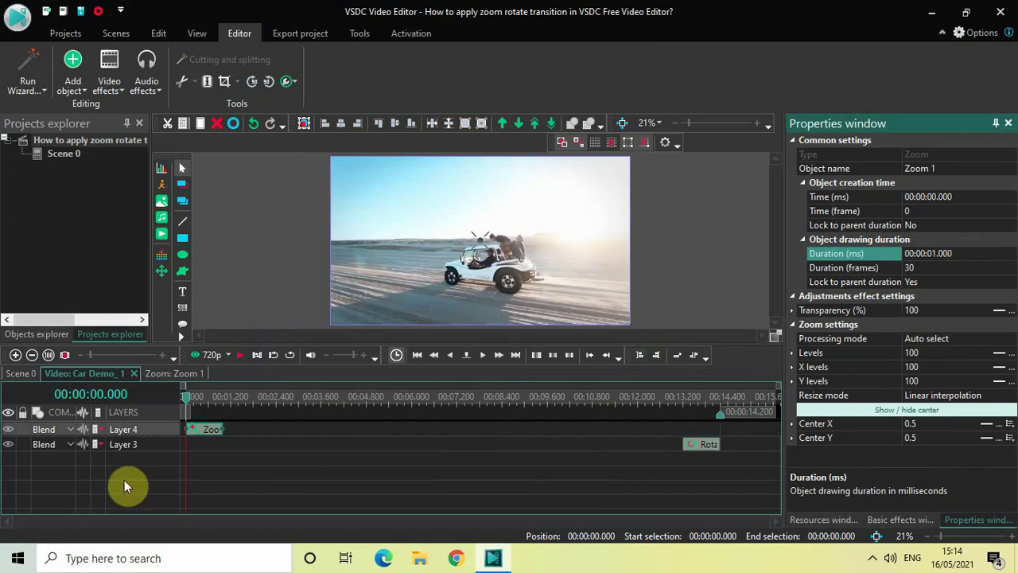
# Step: Move Zoom 1 to start at 13.2 s and make its Levels run linearly from 100 to 0
pyautogui.moveTo(199, 430); pyautogui.dragTo(700, 402)
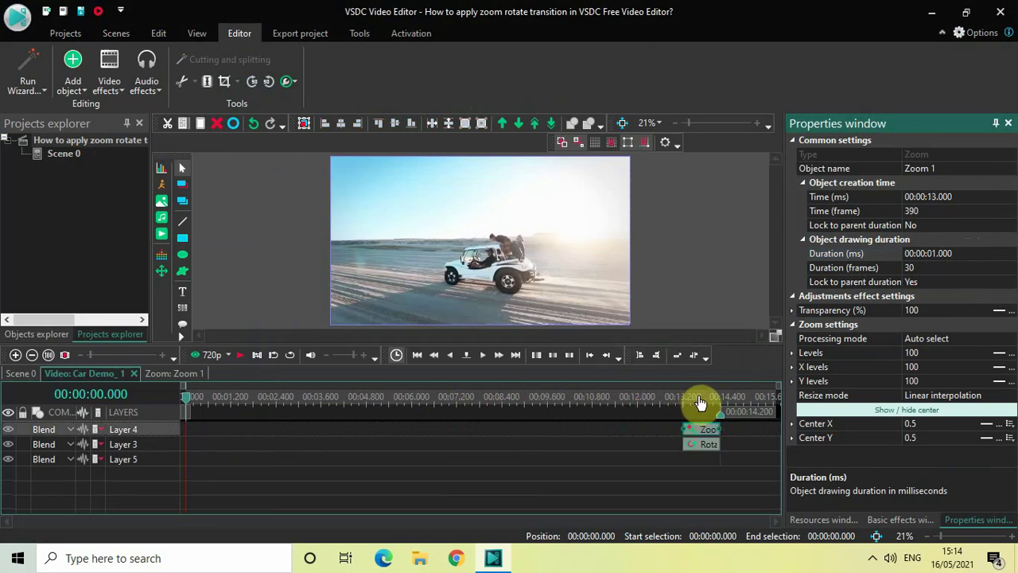
pyautogui.click(701, 431)
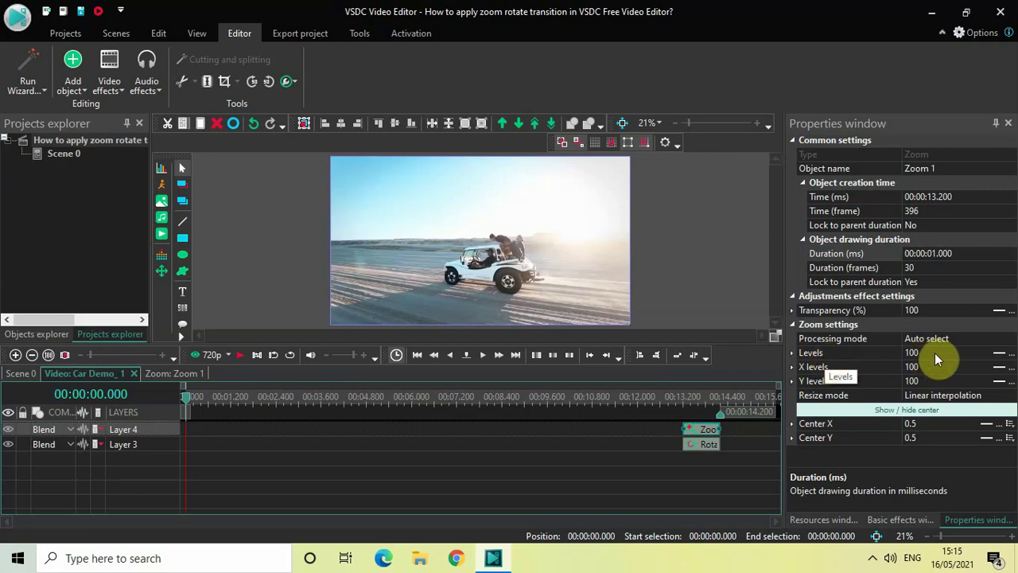
pyautogui.click(1000, 354)
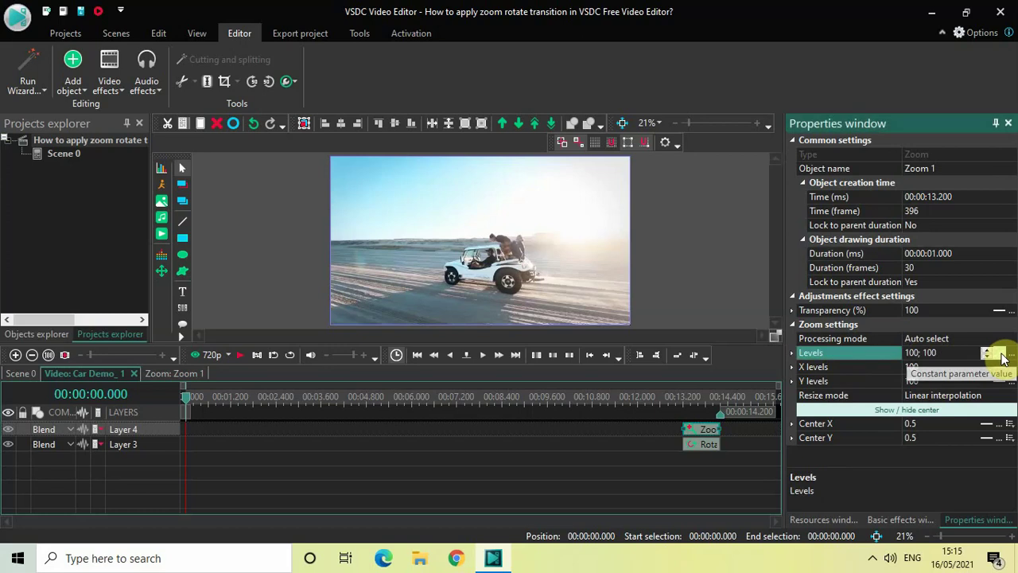
pyautogui.doubleClick(942, 354)
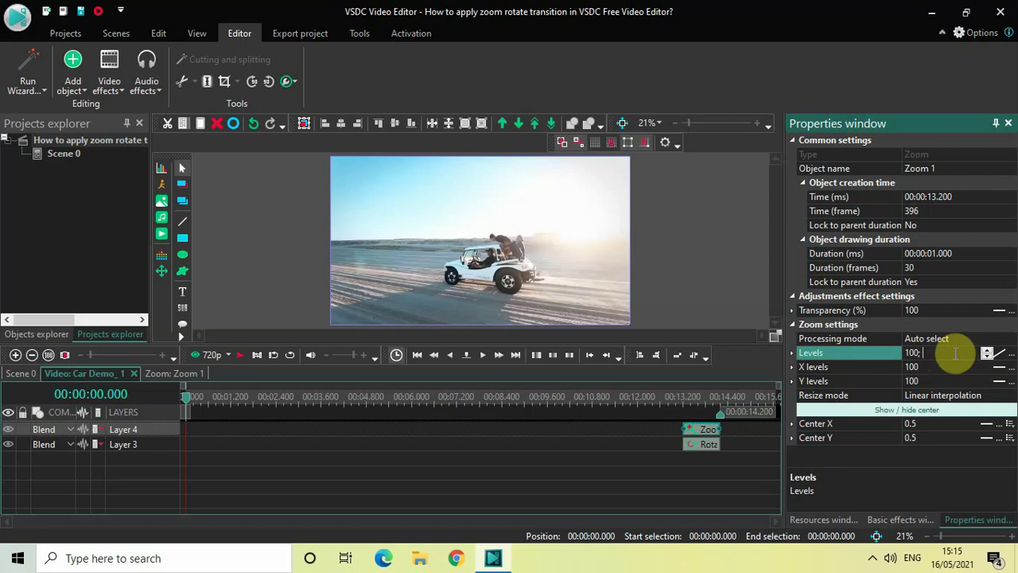
pyautogui.write('0')
# Step: In Scene 0, play the preview from about 6.5 s and 9.6 s into the beach clip
pyautogui.click(11, 380)
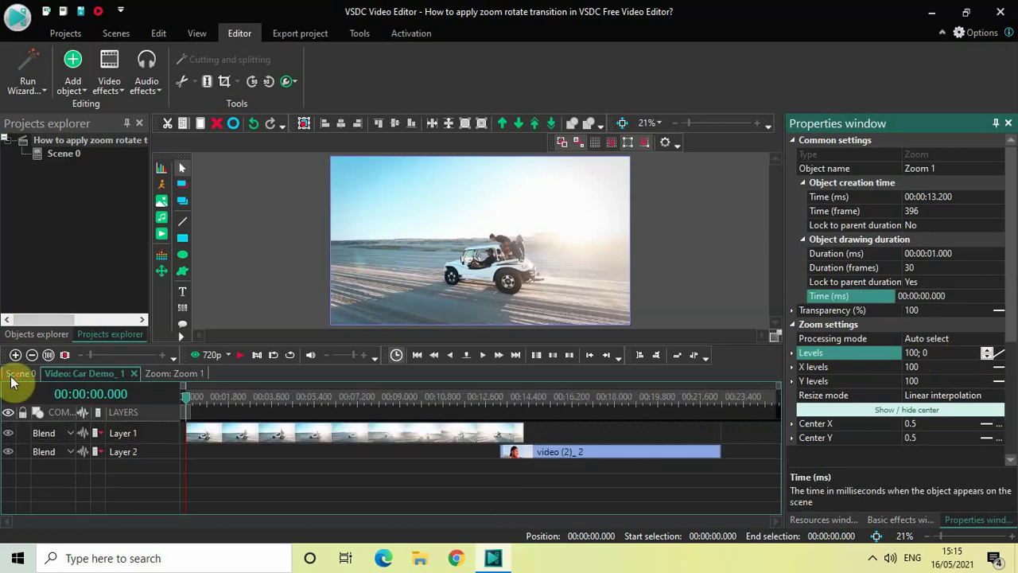
pyautogui.click(344, 404)
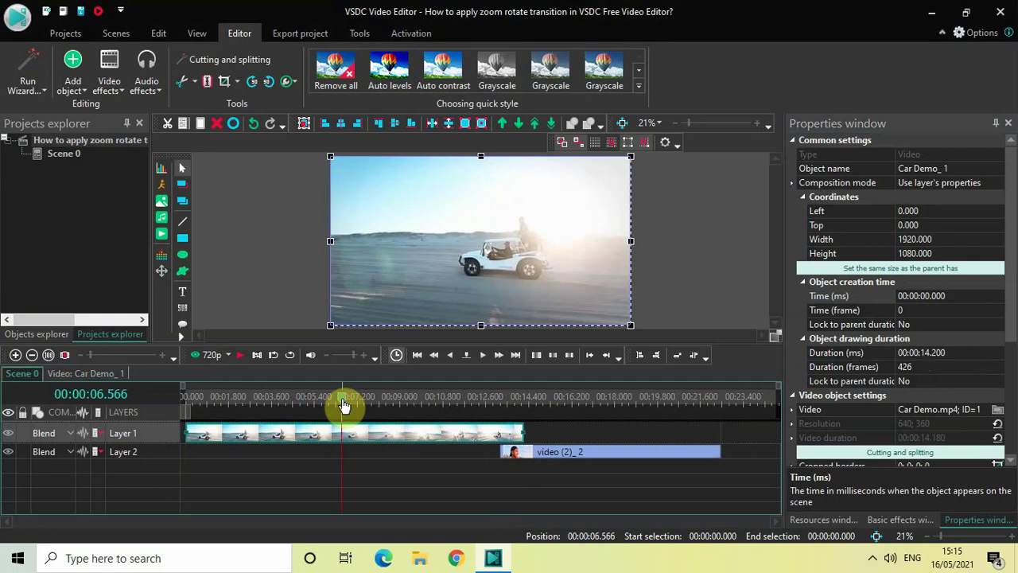
pyautogui.press('space')
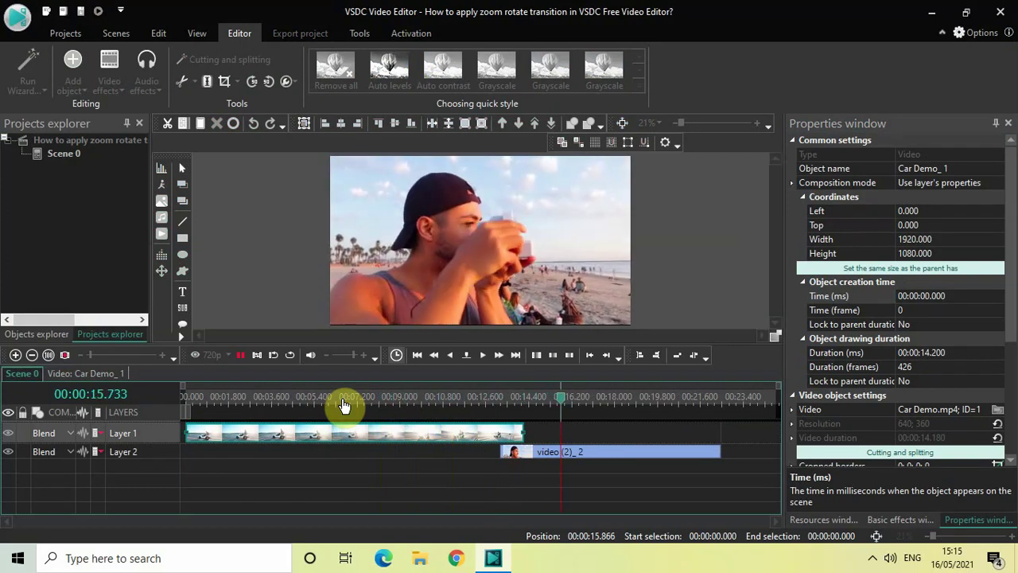
pyautogui.press('space')
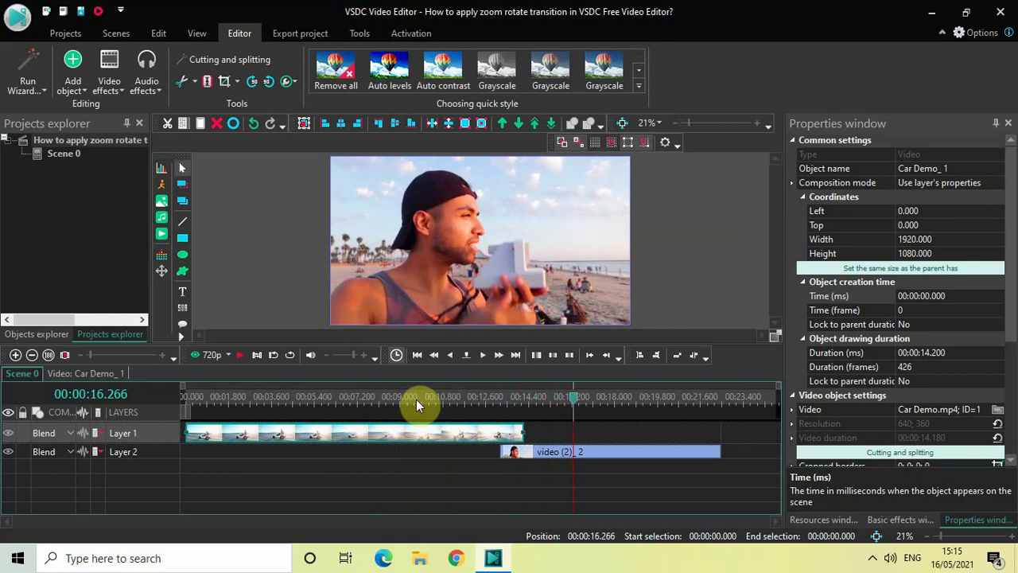
pyautogui.click(416, 400)
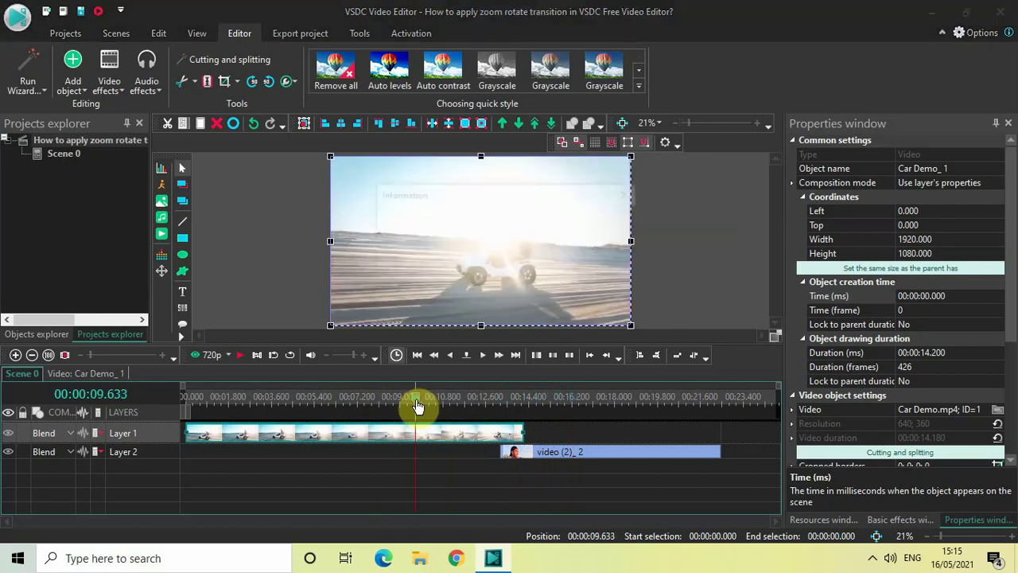
pyautogui.press('space')
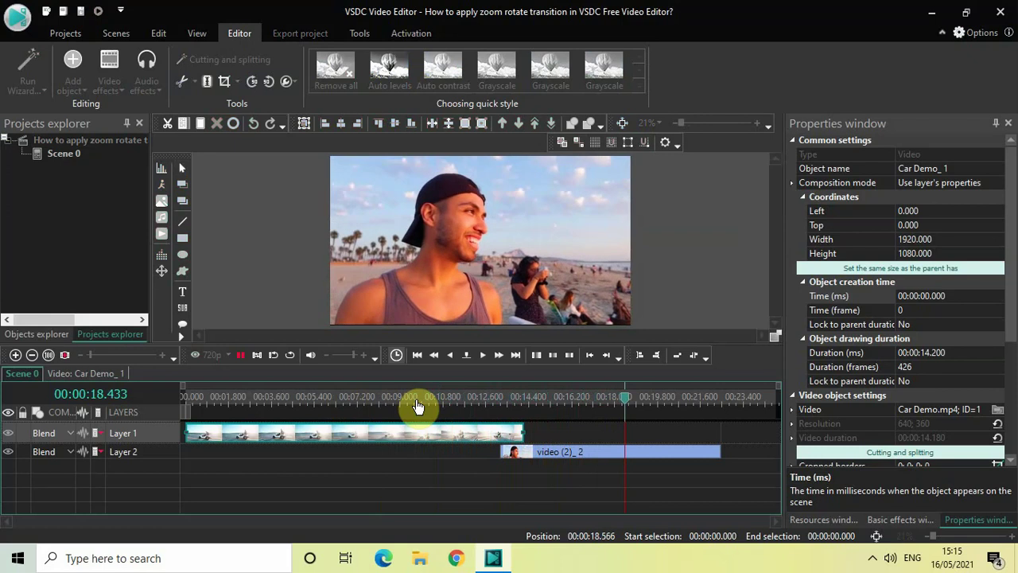
pyautogui.press('space')
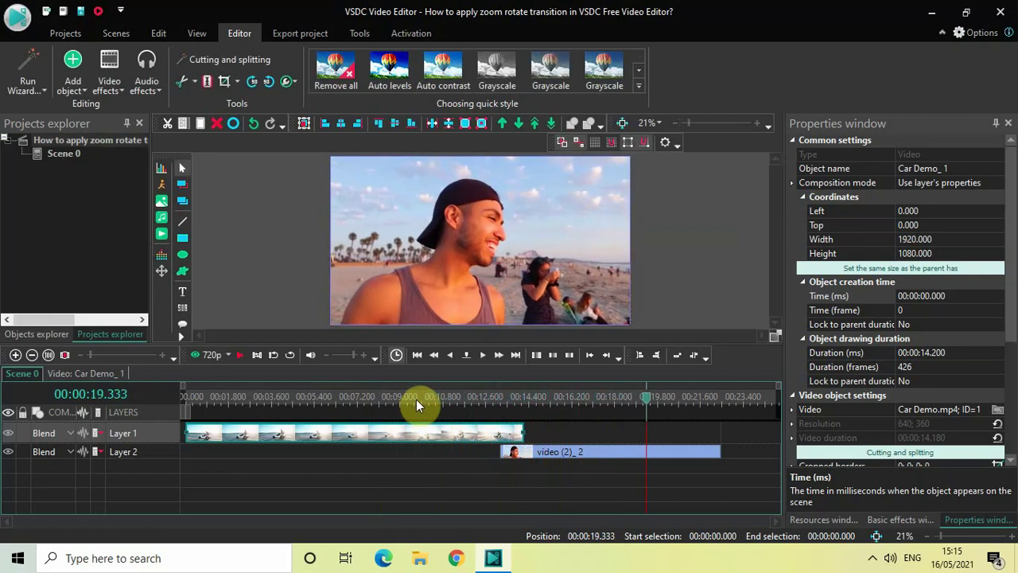